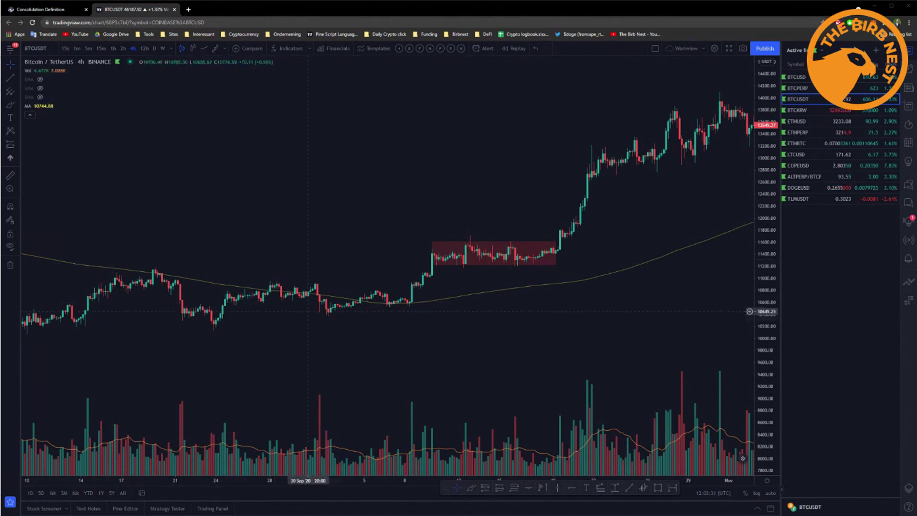
Step: Examine the highlighted consolidation range on the BTCUSDT chart and read Investopedia's definition of Consolidation
scroll(422, 306, "up", 3)
left_click_drag(759, 395, 759, 334)
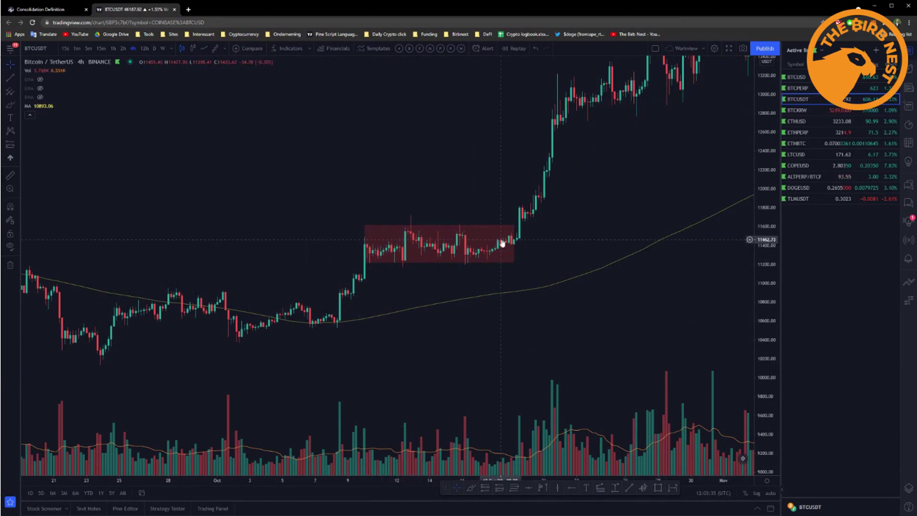
left_click(42, 7)
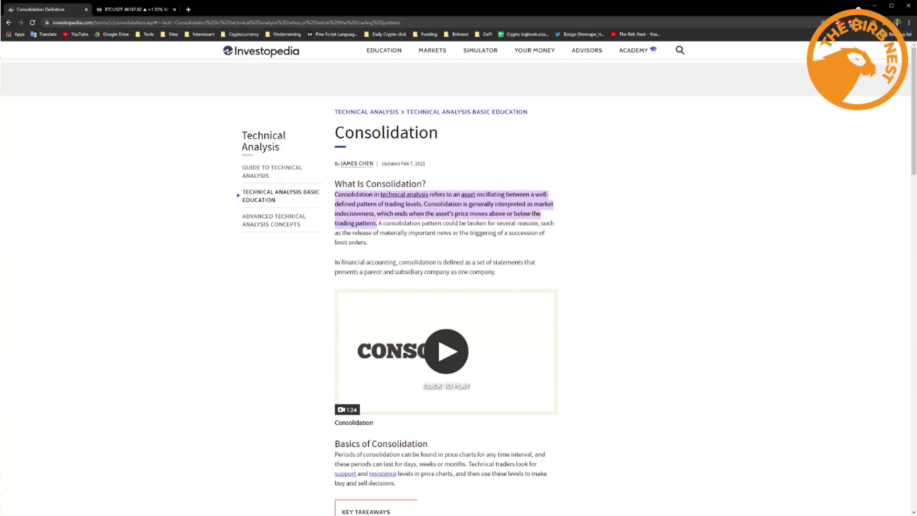
Step: Return to the BTCUSDT chart and delete the red rectangle marking the October consolidation
key("ctrl+Tab")
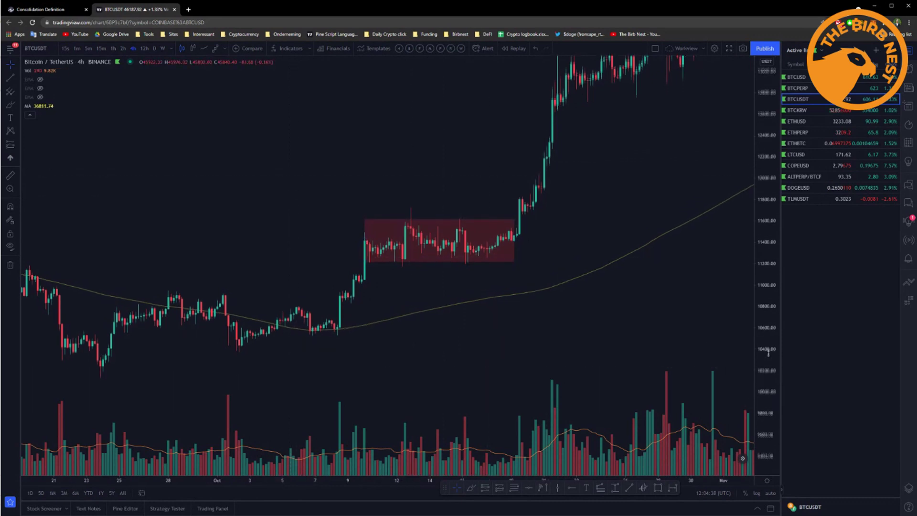
left_click_drag(171, 199, 258, 212)
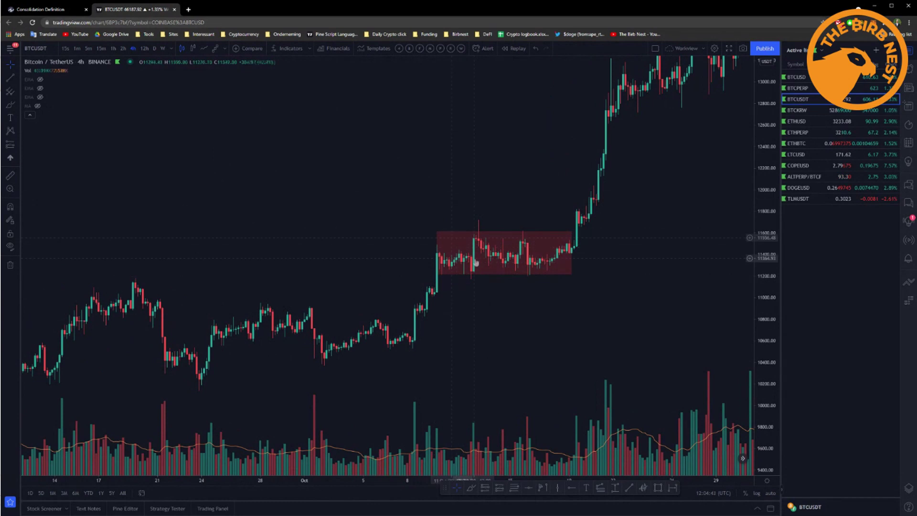
left_click_drag(442, 488, 444, 508)
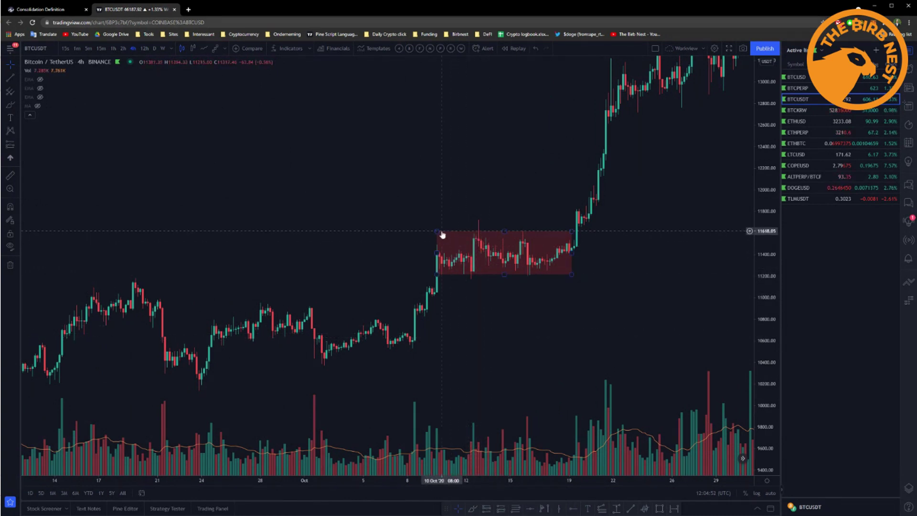
key("Delete")
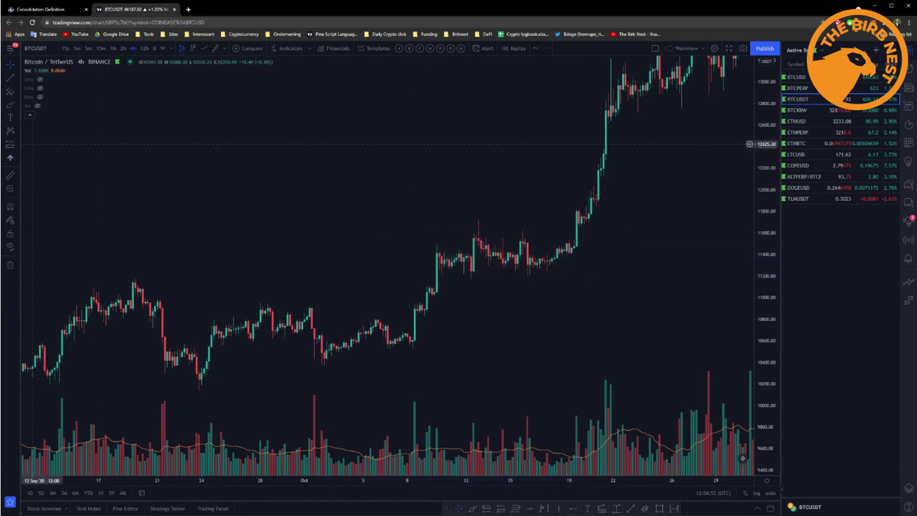
Step: Draw three horizontal rays along the October consolidation's price levels, at about 11,498, 11,190 and 11,598
left_click(18, 80)
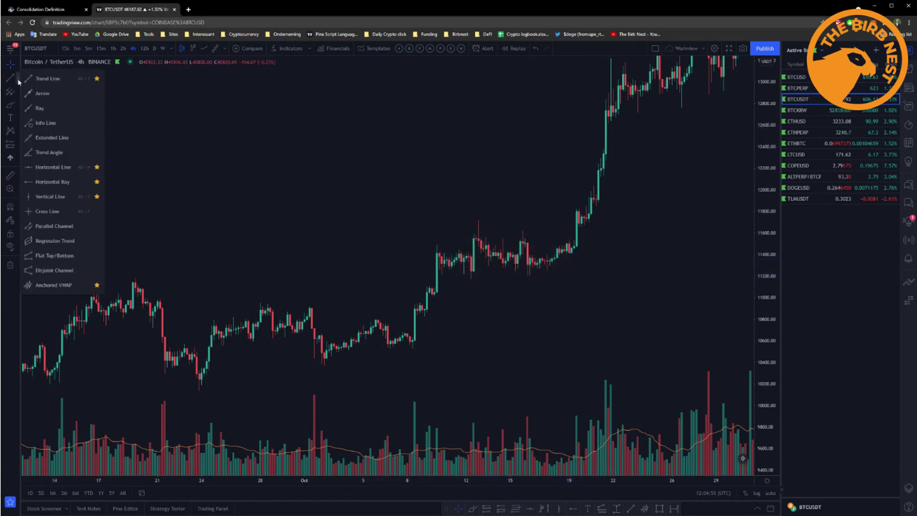
left_click(47, 182)
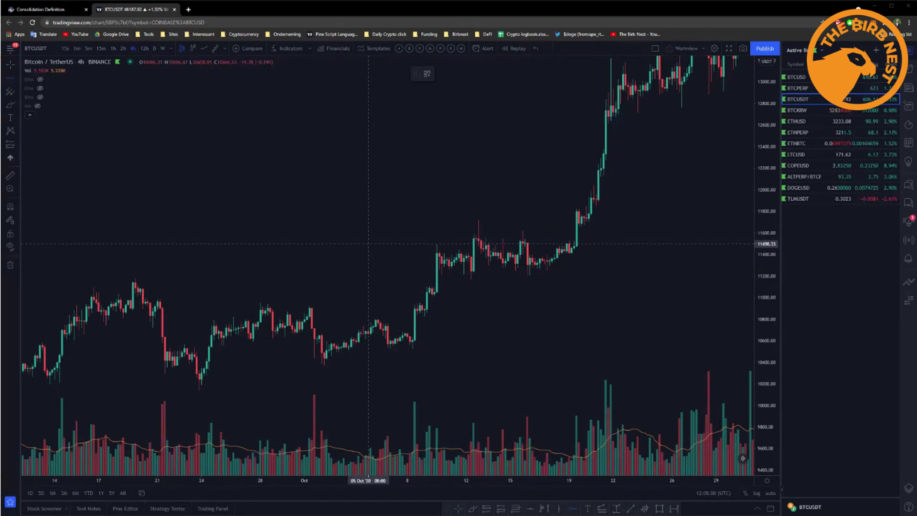
left_click(368, 244)
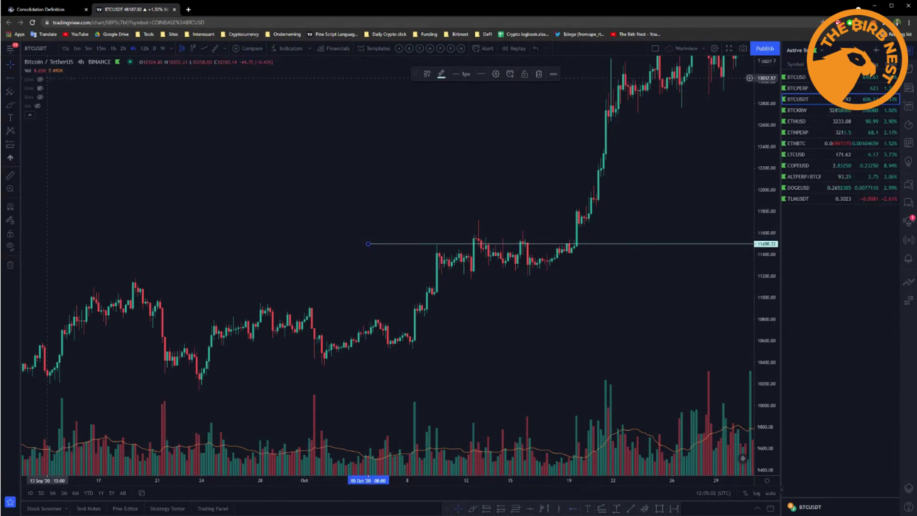
key("Escape")
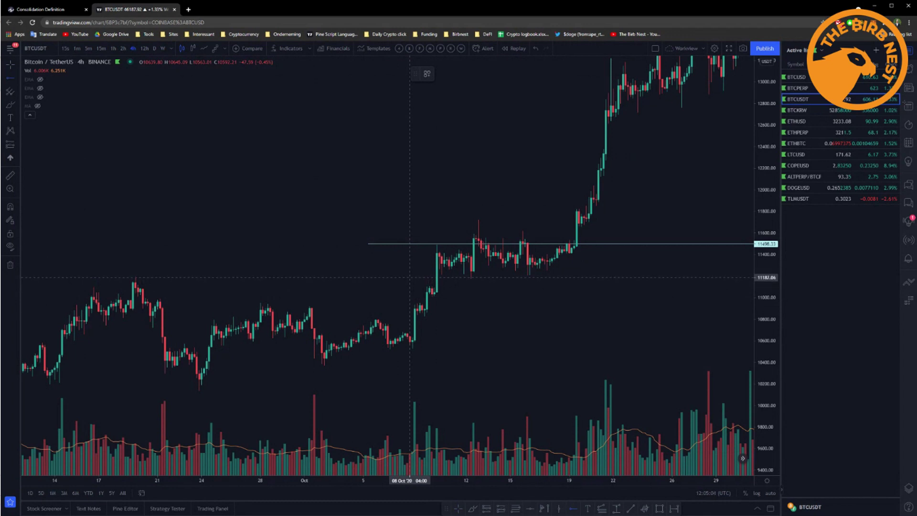
left_click(410, 277)
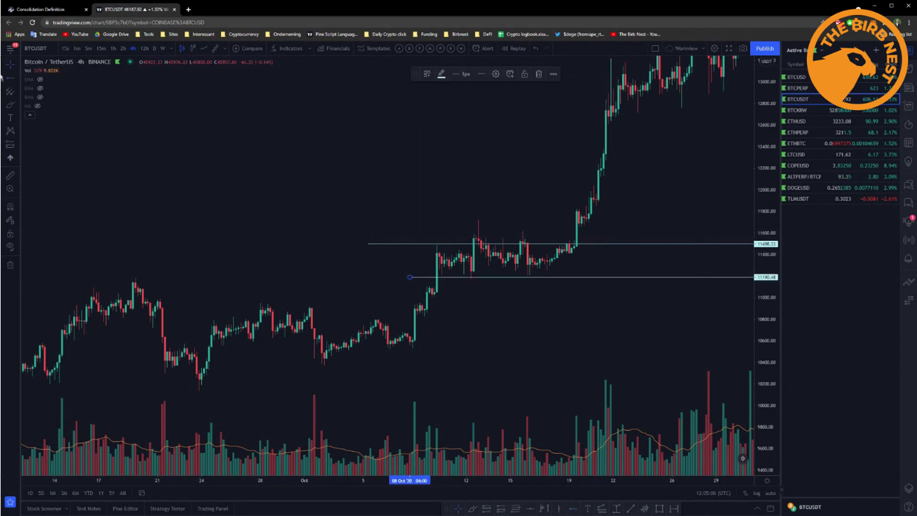
key("Escape")
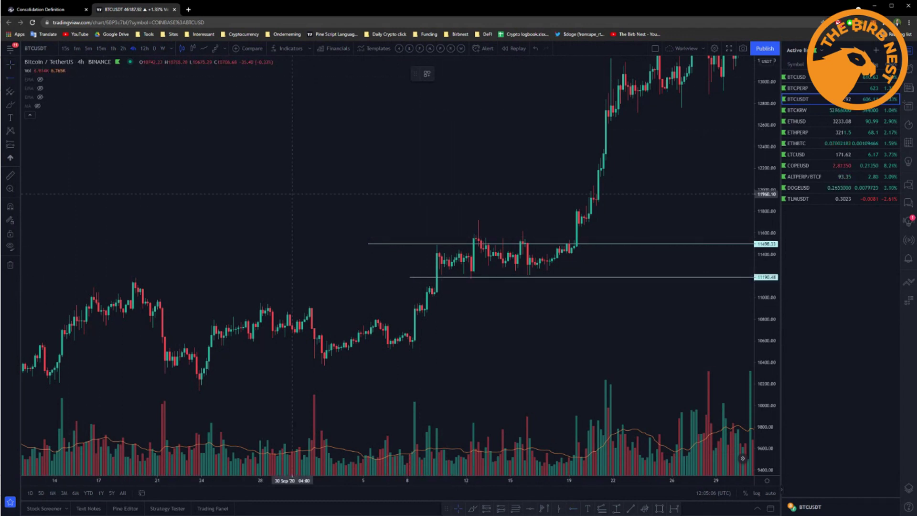
left_click(413, 233)
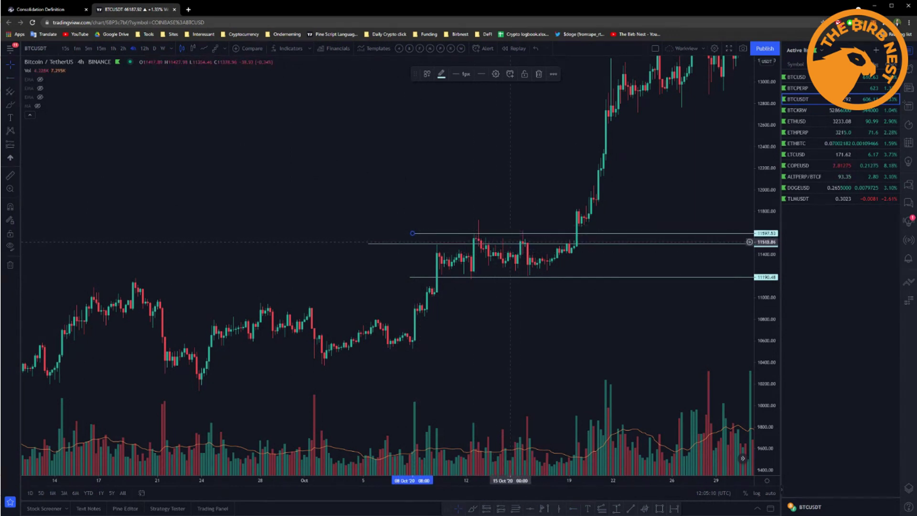
Step: Circle the range's low and high around 12 October with Brush strokes at the bottom and top rays
mouse_move(499, 281)
left_mouse_down()
mouse_move(518, 280)
mouse_move(451, 263)
mouse_move(573, 278)
mouse_move(564, 335)
mouse_move(552, 344)
left_mouse_up()
scroll(620, 289, "up", 3)
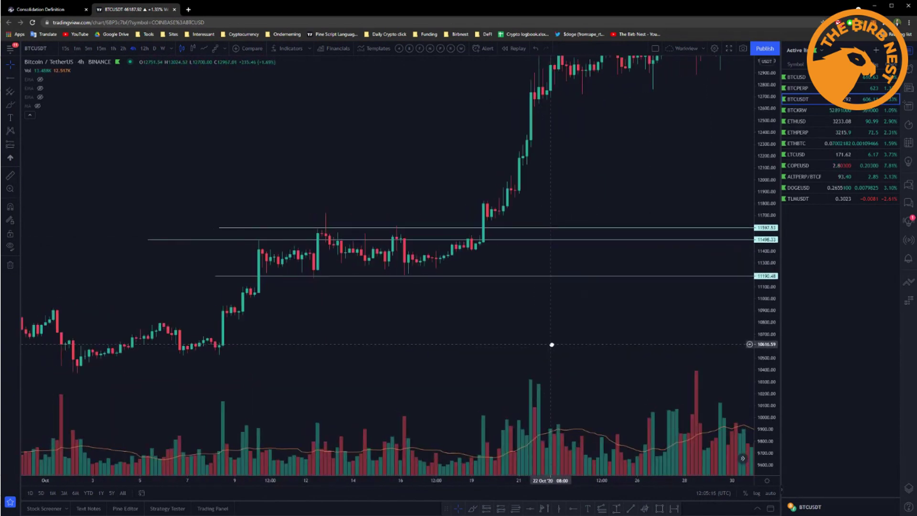
left_click_drag(374, 250, 415, 253)
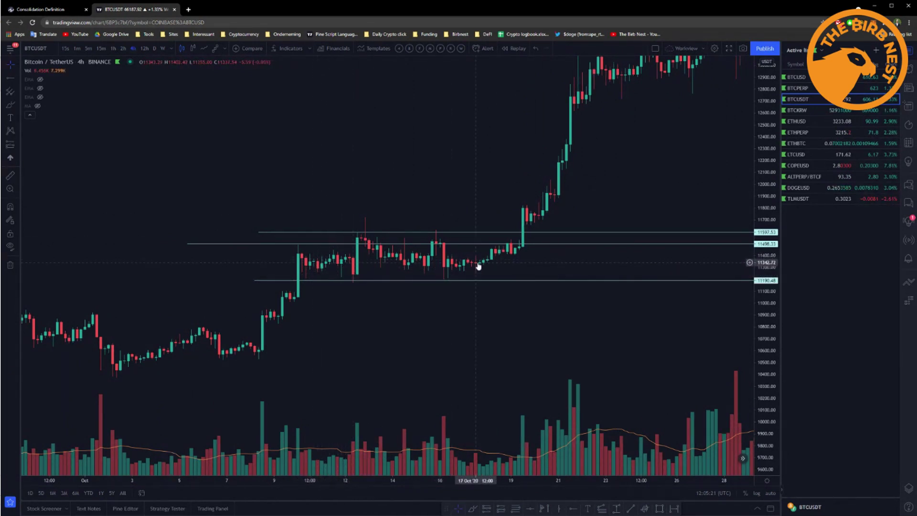
left_click_drag(478, 267, 539, 266)
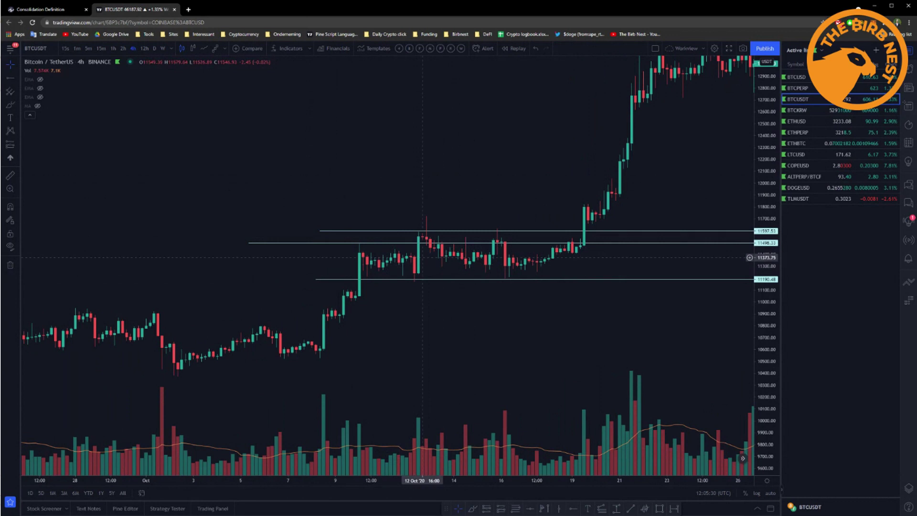
left_click(10, 105)
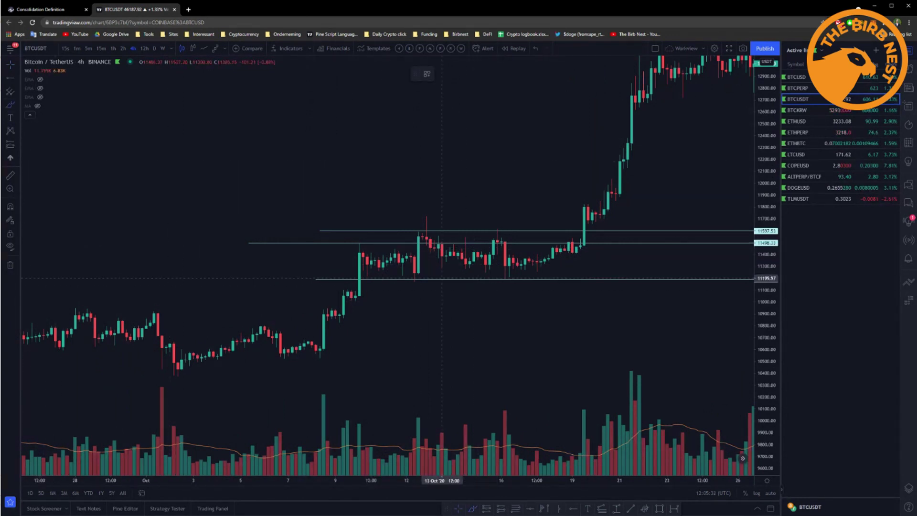
left_click_drag(421, 272, 428, 270)
left_click_drag(401, 226, 442, 232)
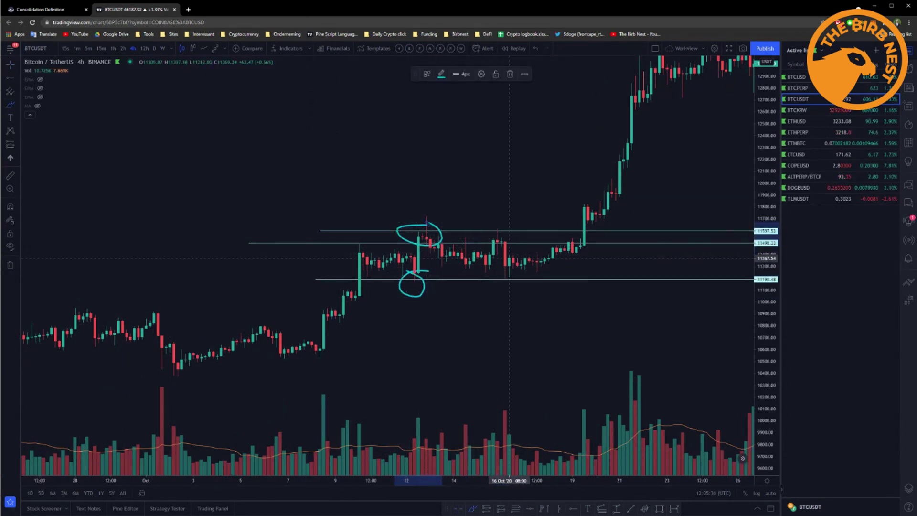
Step: Delete the brush circles at the top and bottom of the consolidation range
key("Delete")
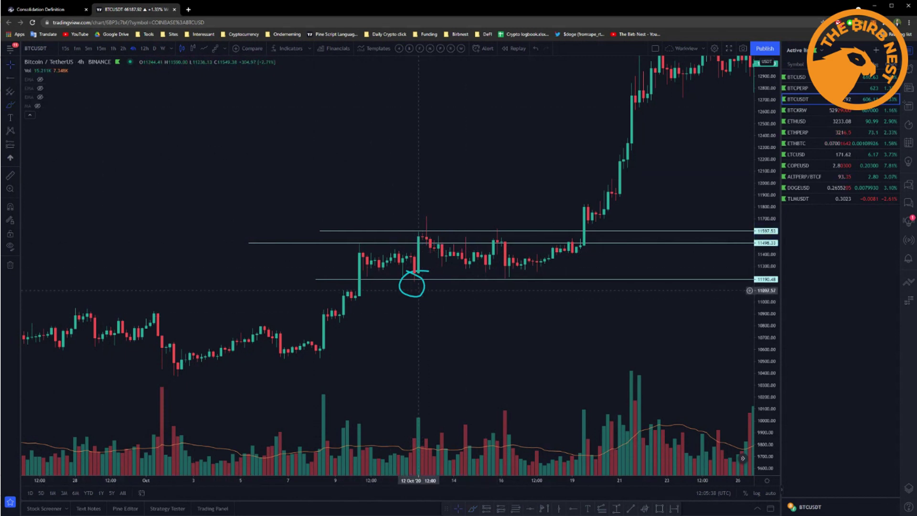
left_click(419, 295)
key("Delete")
left_click_drag(764, 330, 765, 342)
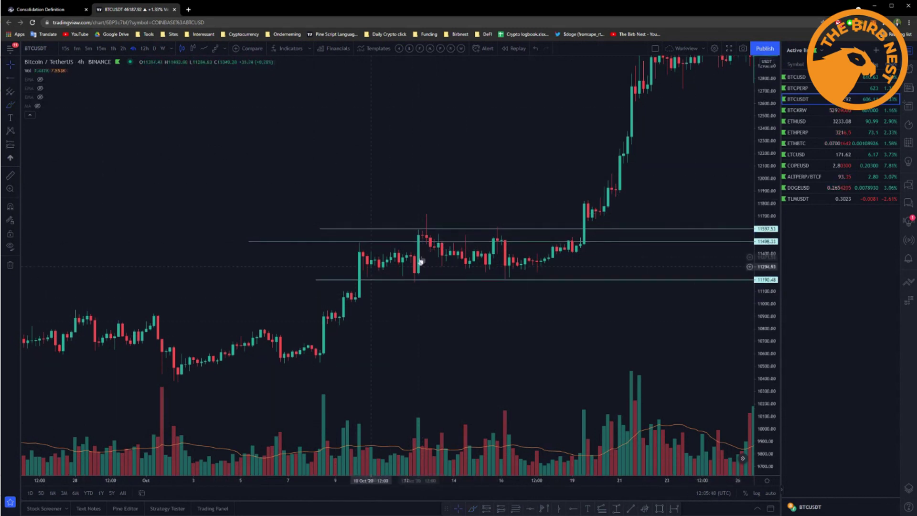
Step: Brush an upward and then a downward breakout stroke from the range near 19 October, removing each one
left_click(10, 104)
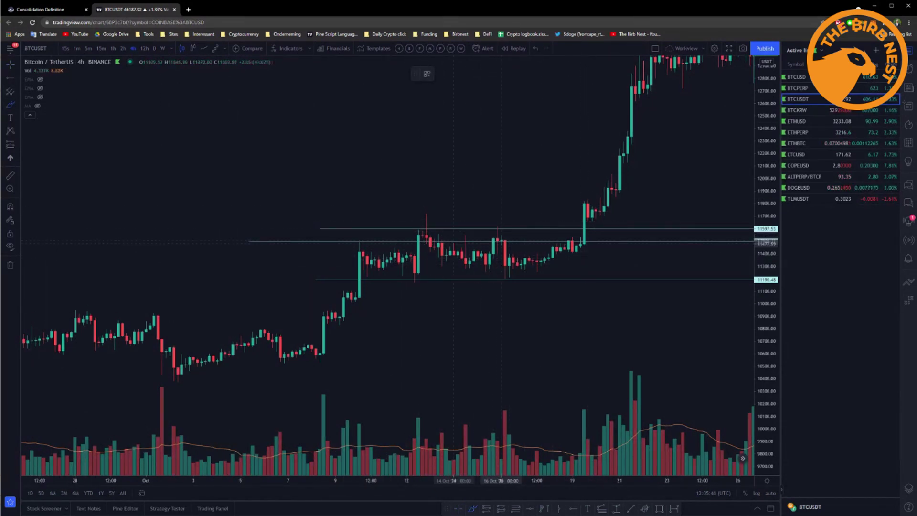
left_click_drag(564, 253, 585, 218)
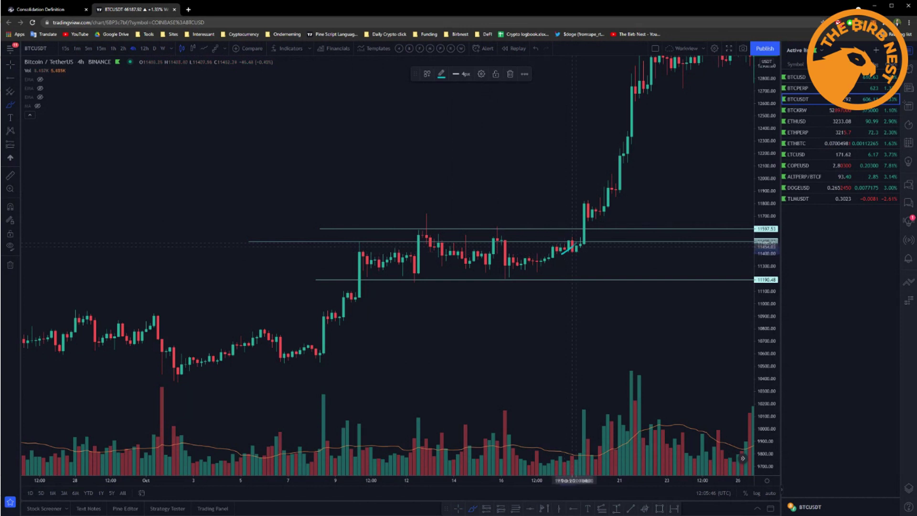
key("ctrl+z")
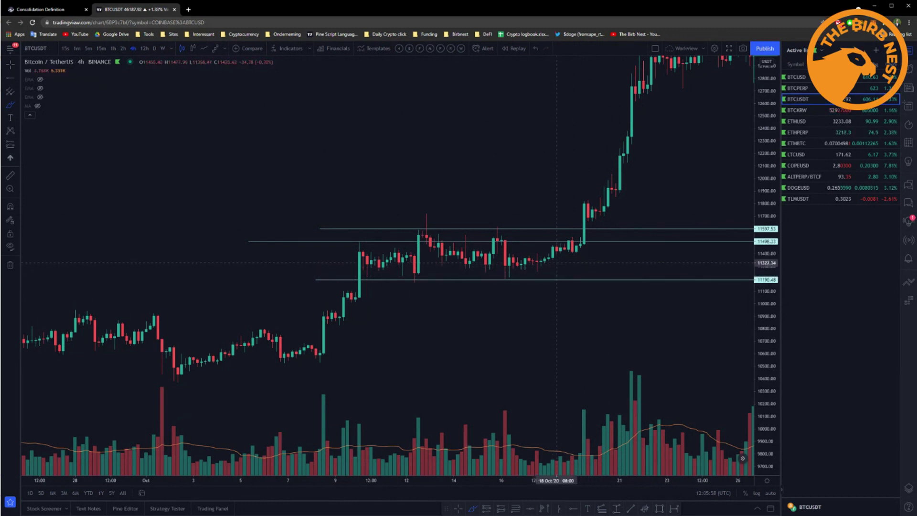
left_click_drag(553, 259, 584, 319)
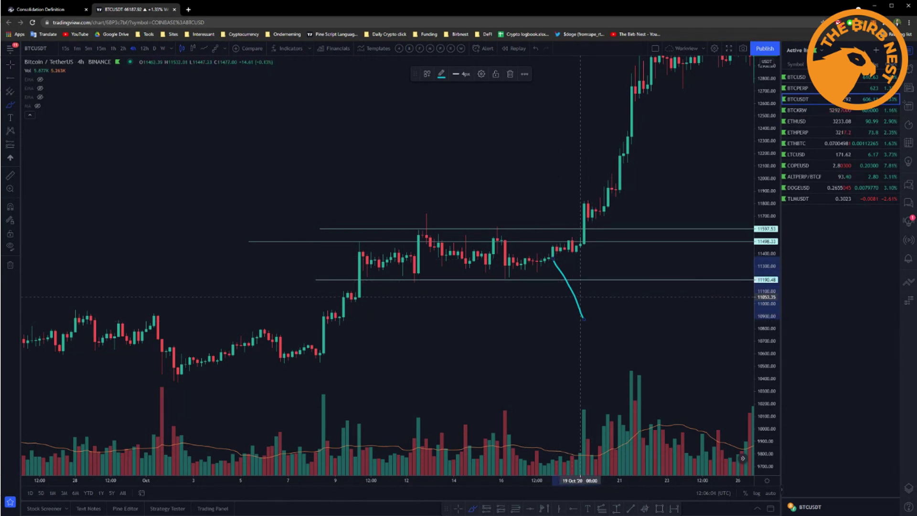
key("Delete")
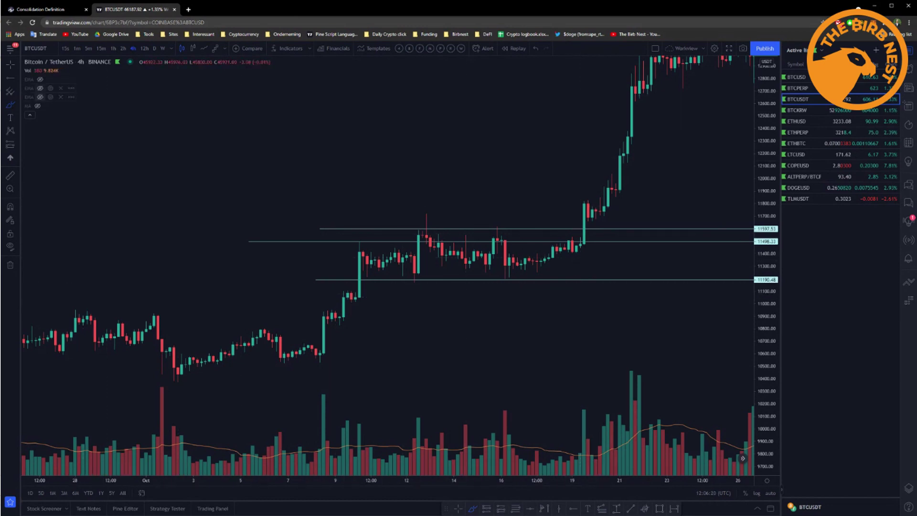
Step: Mark the successive swing lows and highs from 23 September to 10 October with short Brush arcs
scroll(238, 173, "down", 2)
scroll(238, 173, "up", 3)
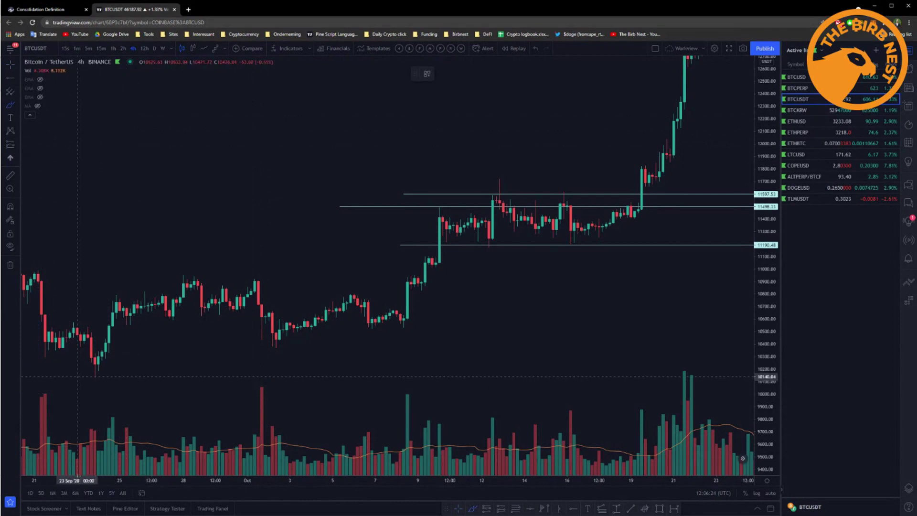
left_click_drag(74, 375, 102, 383)
left_click_drag(165, 258, 234, 260)
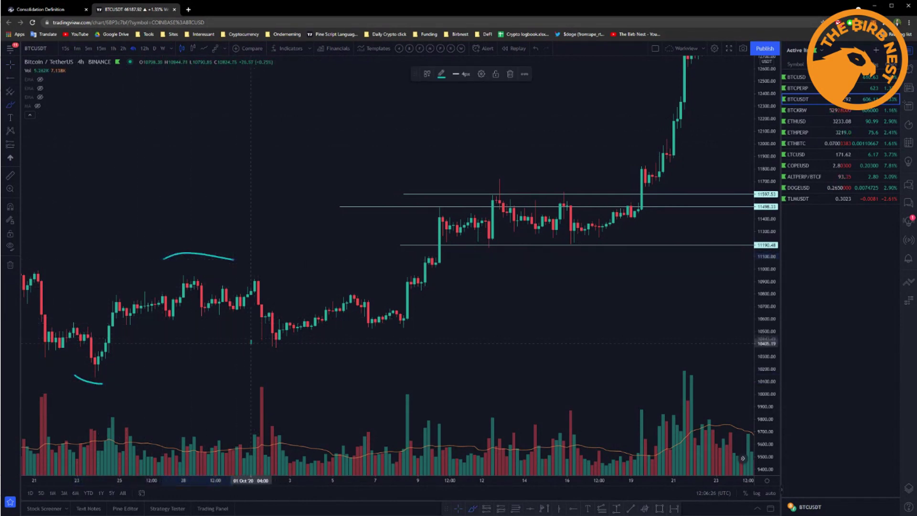
left_click_drag(251, 340, 301, 360)
left_click_drag(376, 275, 404, 271)
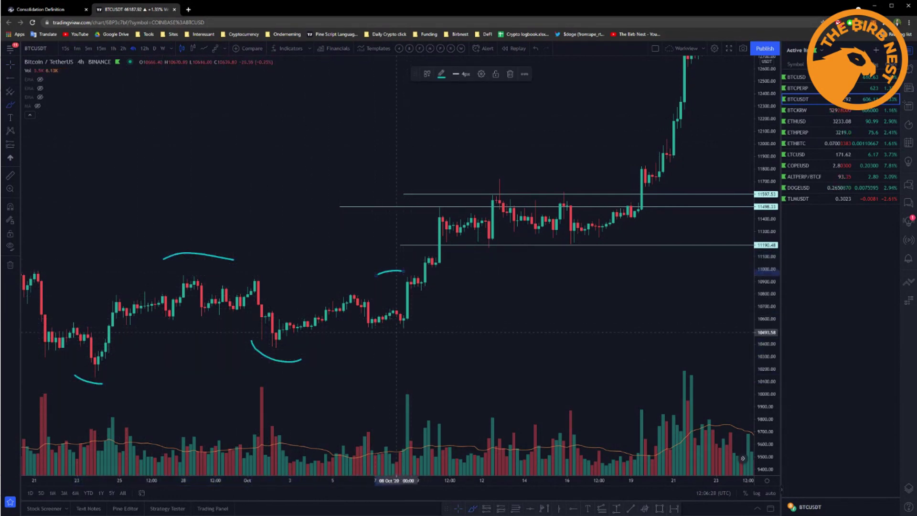
left_click_drag(380, 333, 429, 330)
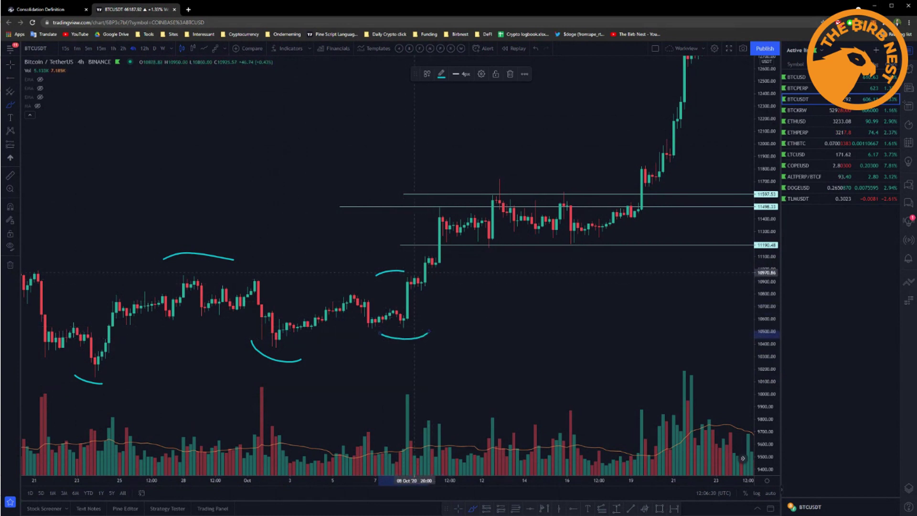
left_click_drag(422, 210, 440, 196)
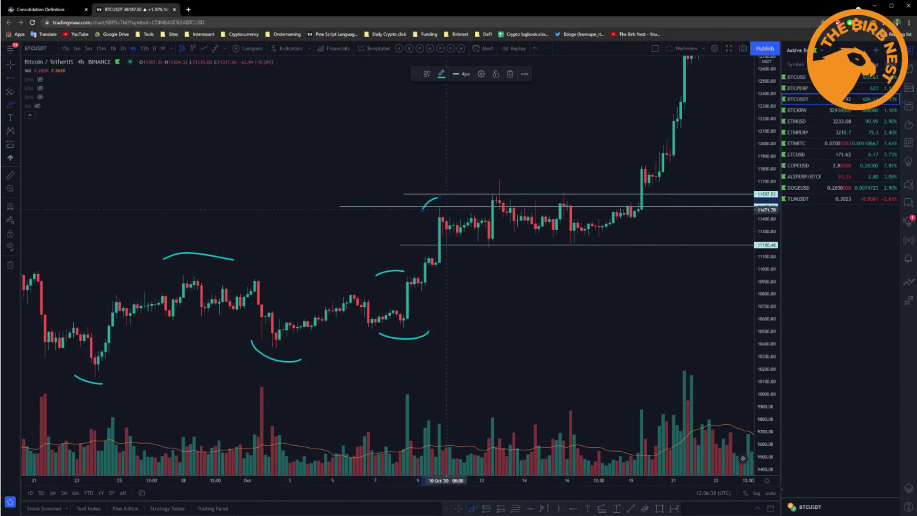
Step: Remove all brush arcs marking the swing highs and lows, leaving only the horizontal rays
key("Delete")
key("ctrl+z")
key("ctrl+z")
key("ctrl+z")
key("ctrl+z")
key("ctrl+z")
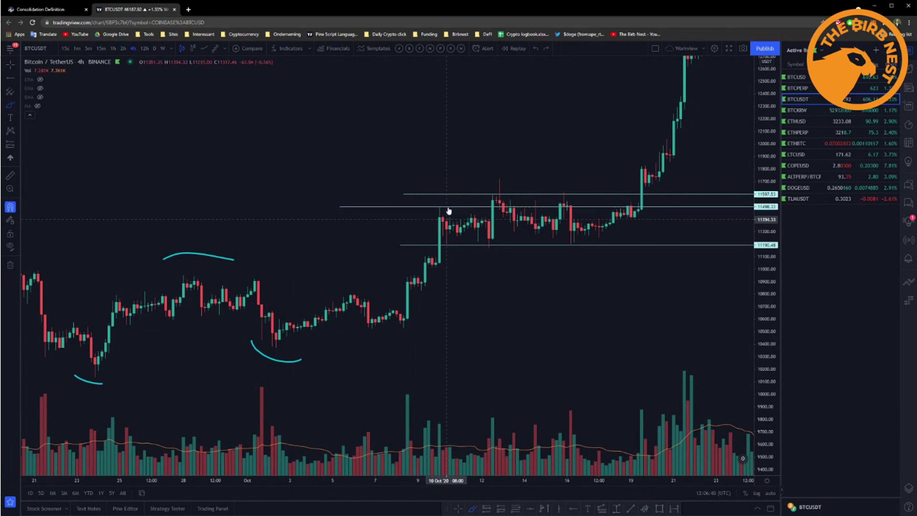
left_click_drag(447, 194, 440, 183)
key("Delete")
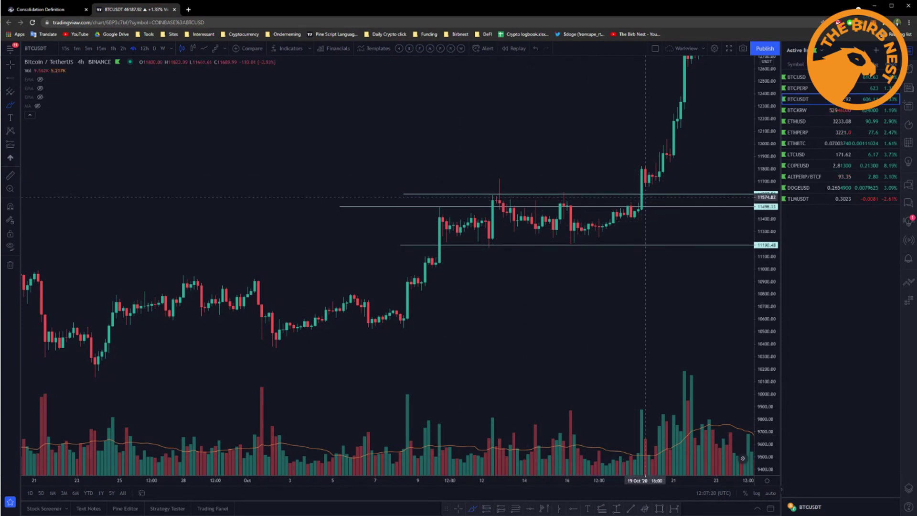
Step: Circle the breakout candles just above the upper ray around 20 October with the Brush, and delete the circle
left_click_drag(641, 164, 643, 161)
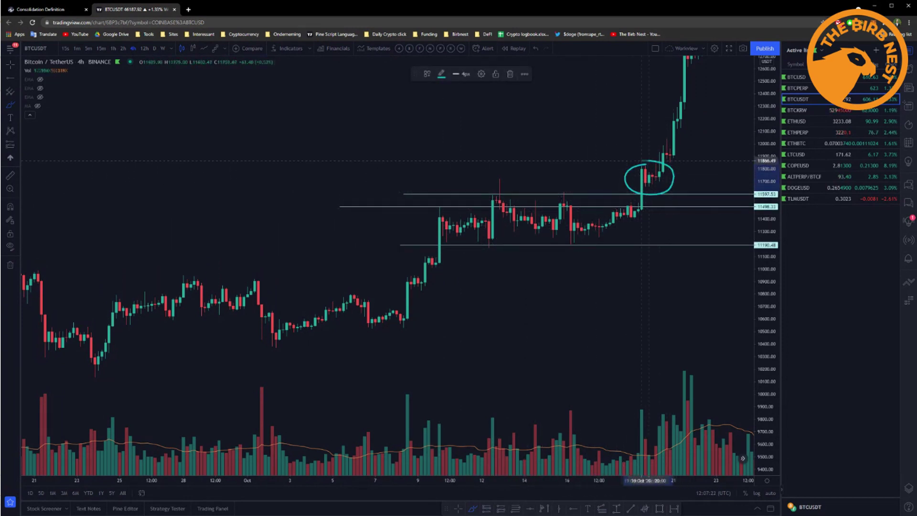
left_click_drag(771, 158, 768, 180)
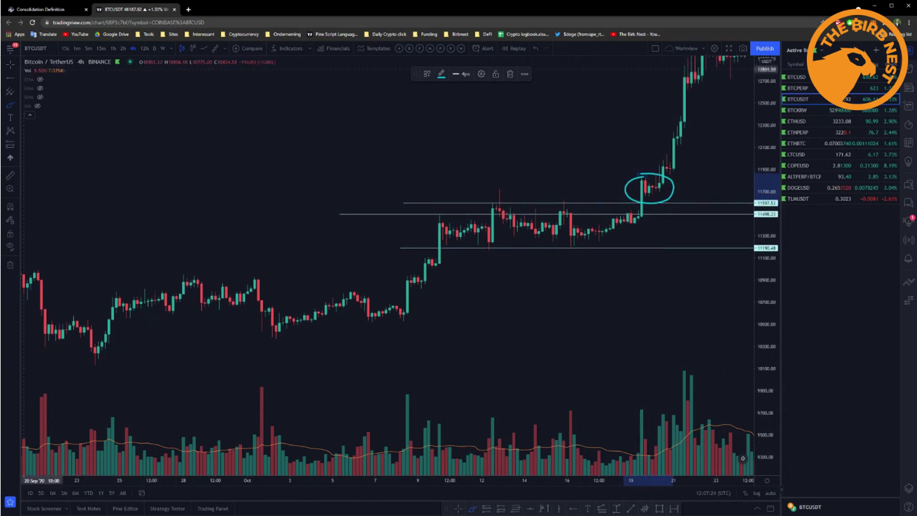
key("Delete")
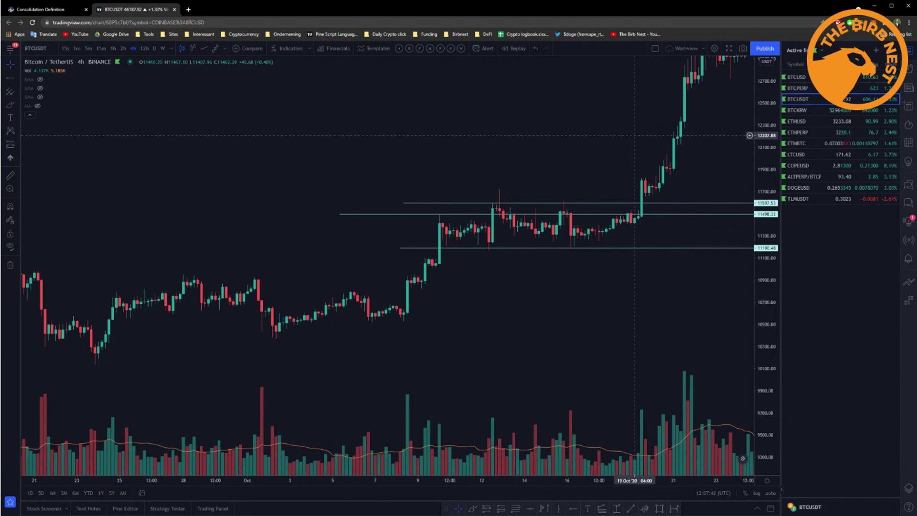
Step: Show the second hidden EMA on the chart, then hide it and show the third EMA instead
left_click_drag(635, 135, 594, 194)
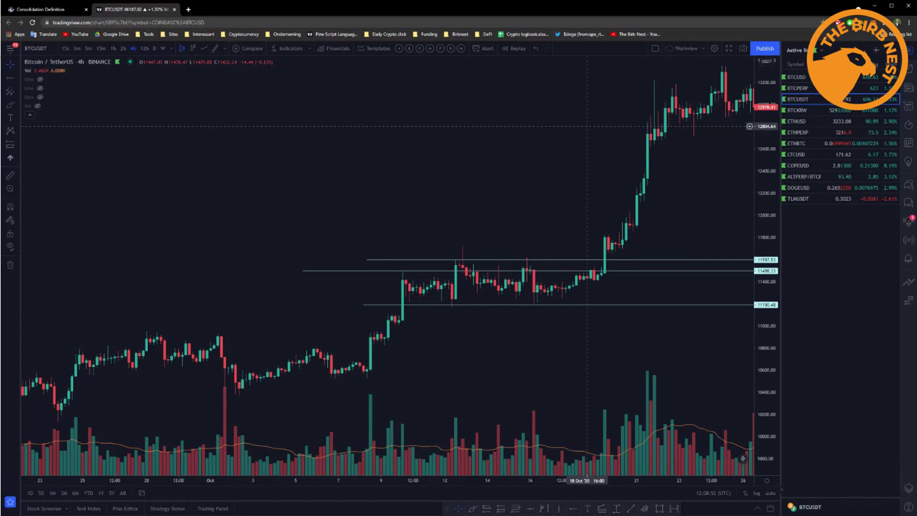
scroll(587, 126, "down", 3)
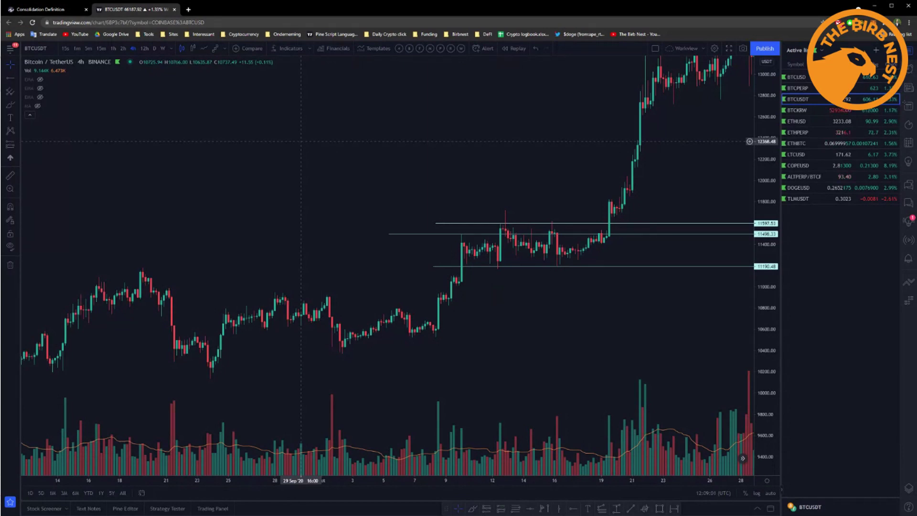
mouse_move(39, 97)
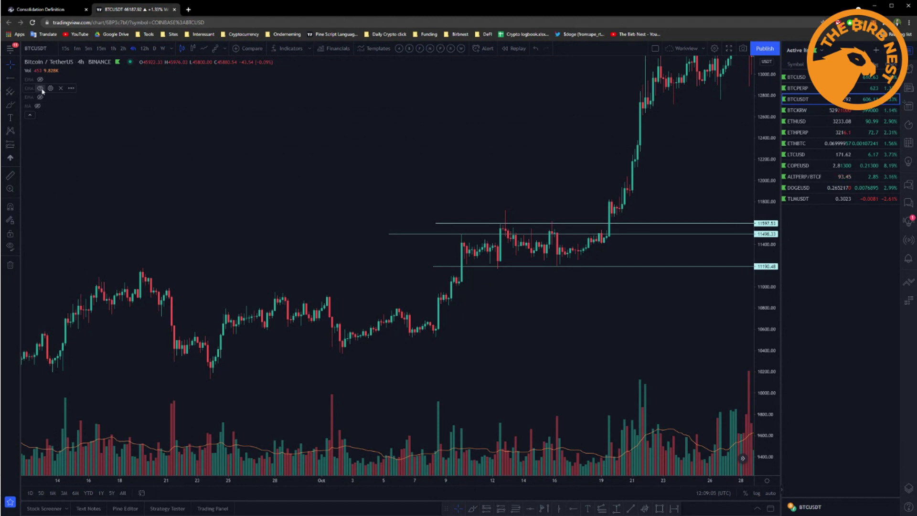
left_click(41, 89)
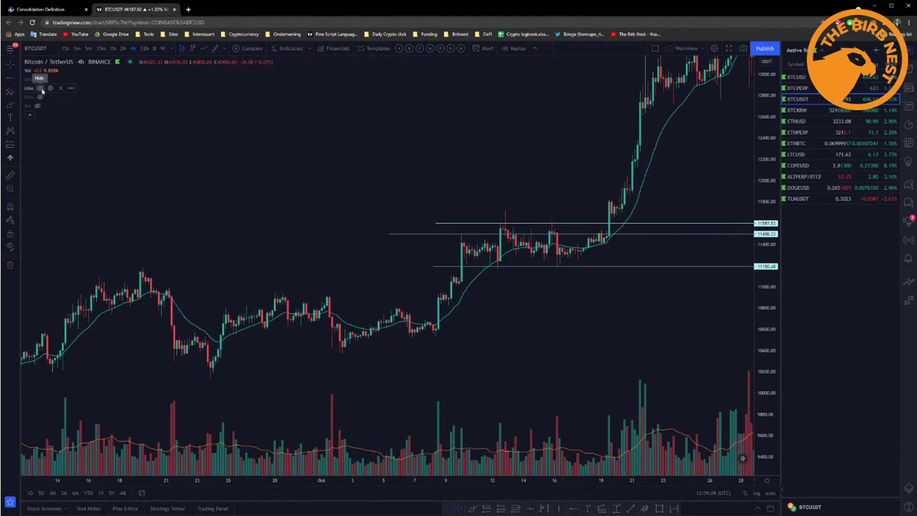
mouse_move(41, 98)
left_click(40, 88)
mouse_move(57, 100)
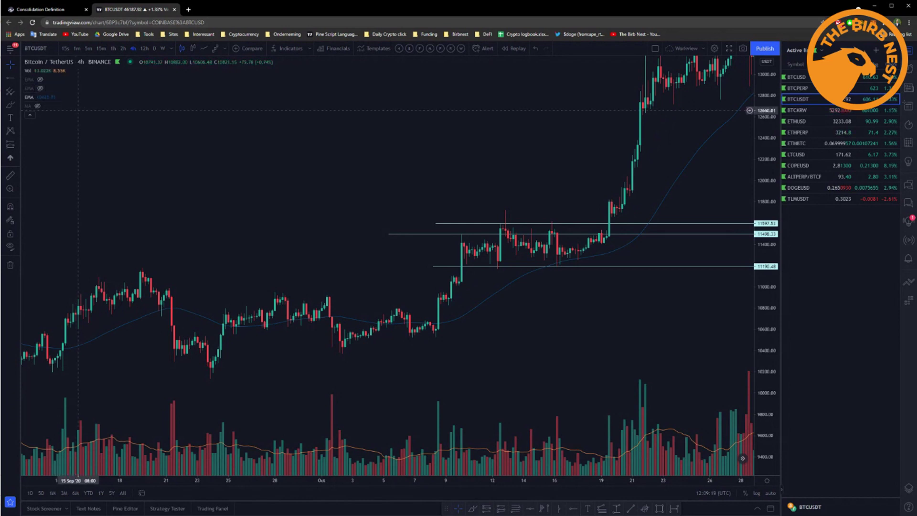
Step: Remove all existing indicators from the chart and add a new Moving Average Exponential
right_click(107, 120)
left_click(164, 286)
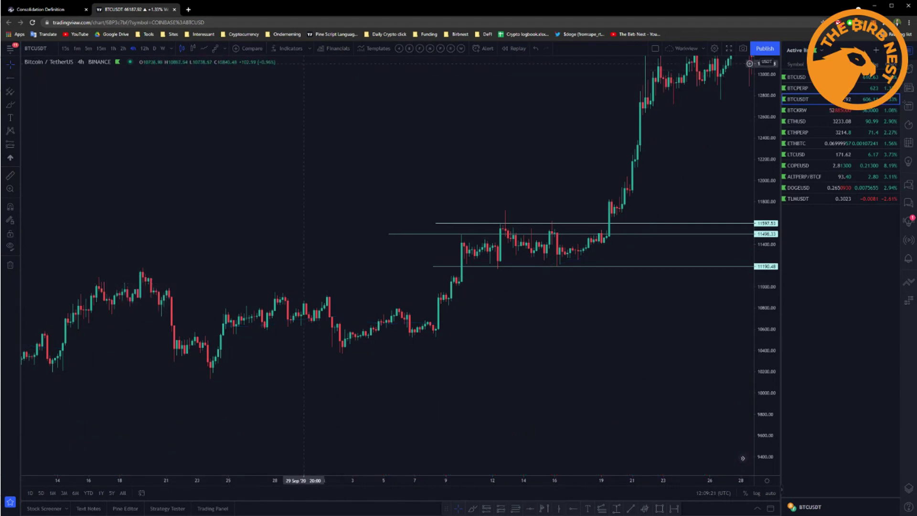
left_click(287, 49)
type("expo")
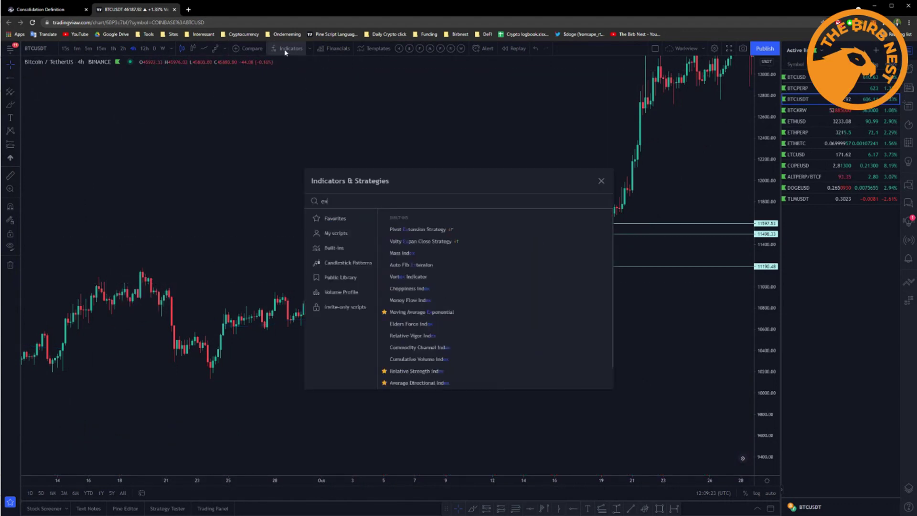
left_click(423, 237)
key("Escape")
Step: Increase the length of the new EMA and colour its line orange
left_click(50, 70)
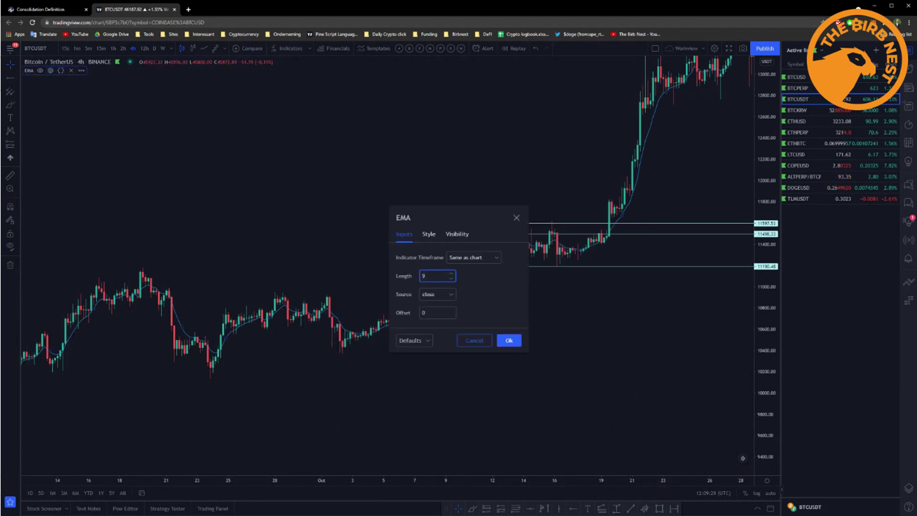
left_click(456, 239)
left_click(437, 237)
left_click(449, 258)
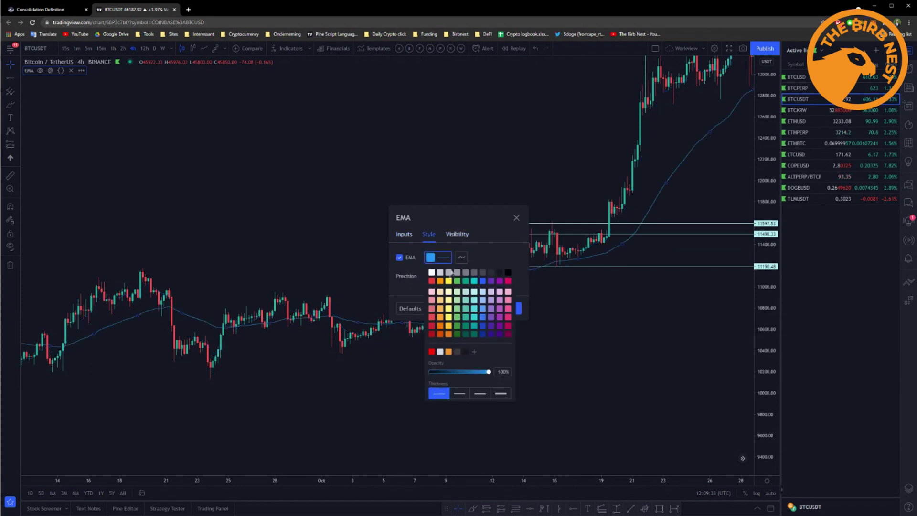
left_click(454, 285)
left_click(512, 309)
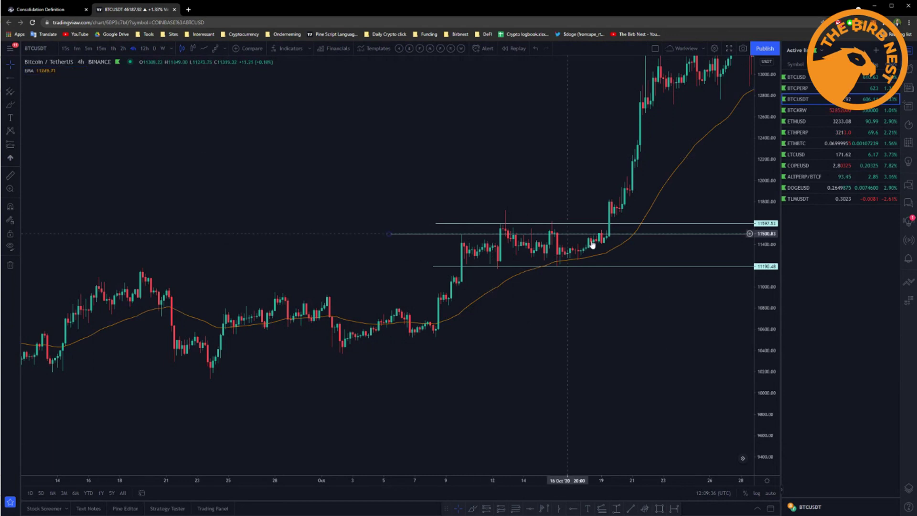
Step: Brush boundaries around the late September to early October range, the 9 October rise, a falling line over the next range, and a rising line under the earlier lows
left_click(503, 289)
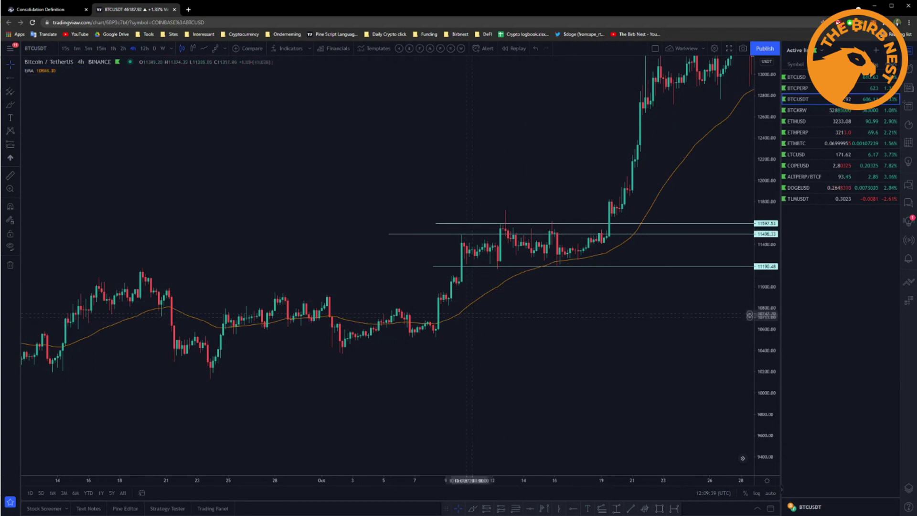
left_click_drag(600, 230, 594, 232)
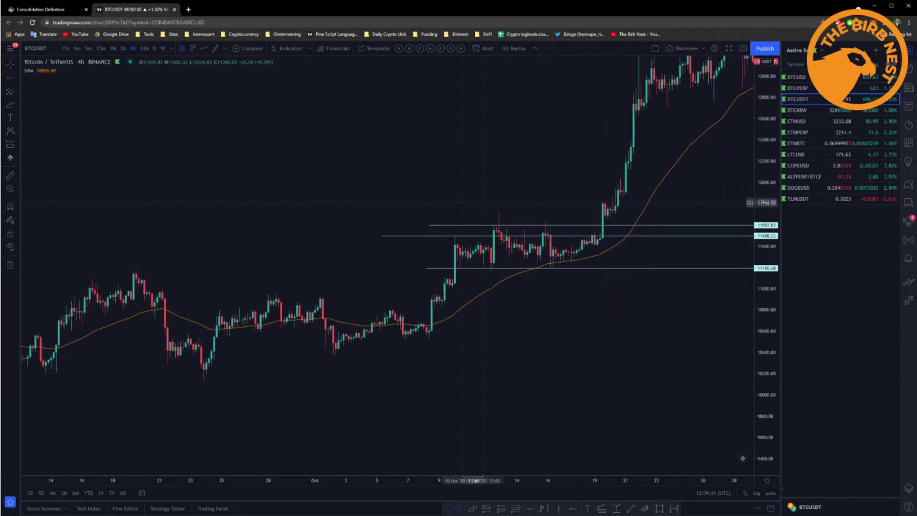
left_click(10, 104)
left_click_drag(210, 296, 452, 301)
left_click_drag(189, 374, 491, 365)
mouse_move(430, 327)
left_mouse_down()
mouse_move(467, 237)
mouse_move(481, 230)
mouse_move(558, 252)
left_mouse_up()
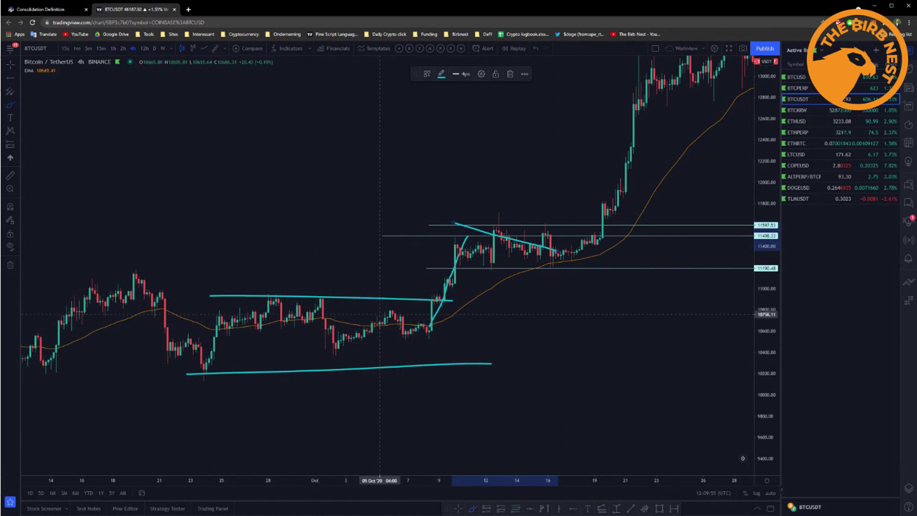
left_click_drag(198, 377, 465, 328)
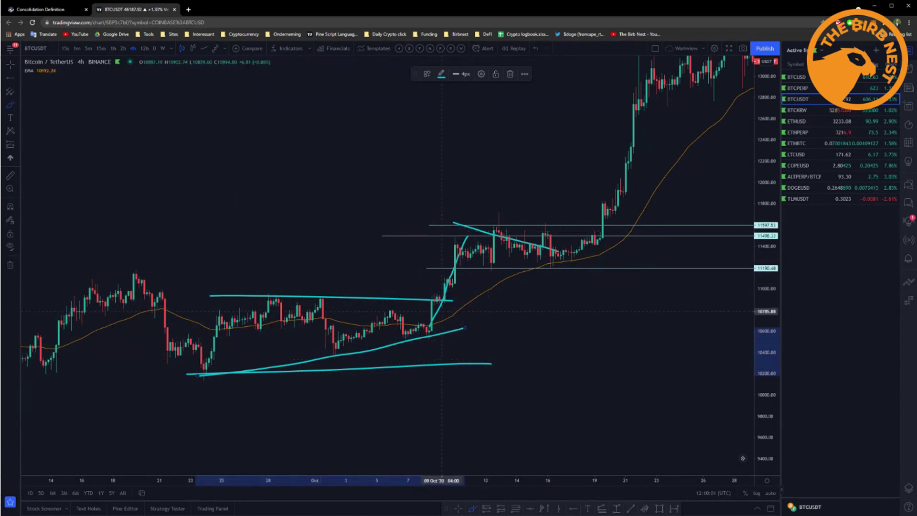
Step: Undo all the brush strokes on the ranges and the rise, leaving the horizontal rays and the EMA
key("ctrl+z")
key("ctrl+z")
key("ctrl+z")
key("ctrl+z")
key("ctrl+z")
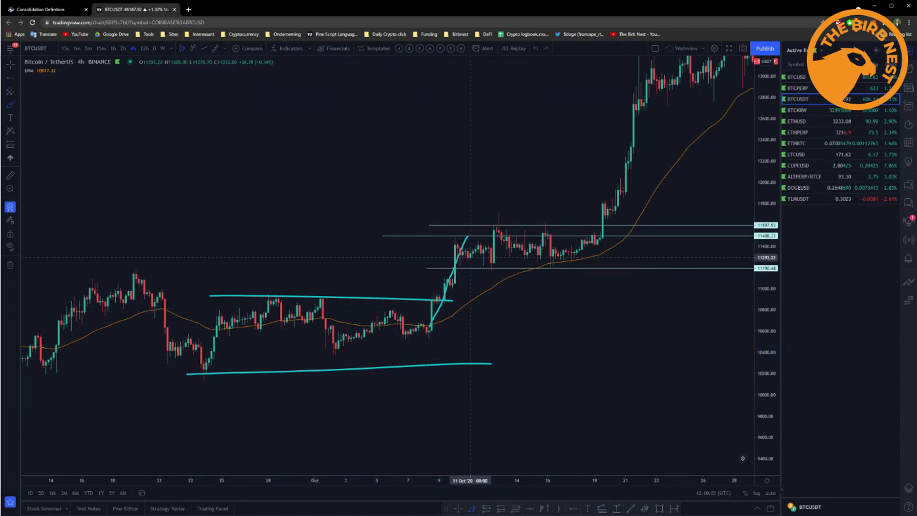
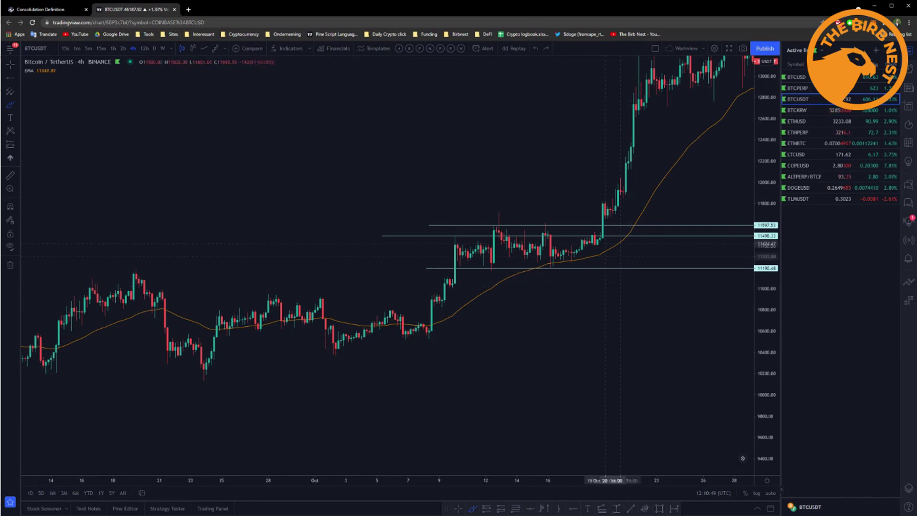
Step: Circle the small candles resting on the EMA around 16 to 18 October with the Brush, removing each circle
mouse_move(574, 244)
left_mouse_down()
mouse_move(535, 257)
mouse_move(585, 248)
left_mouse_up()
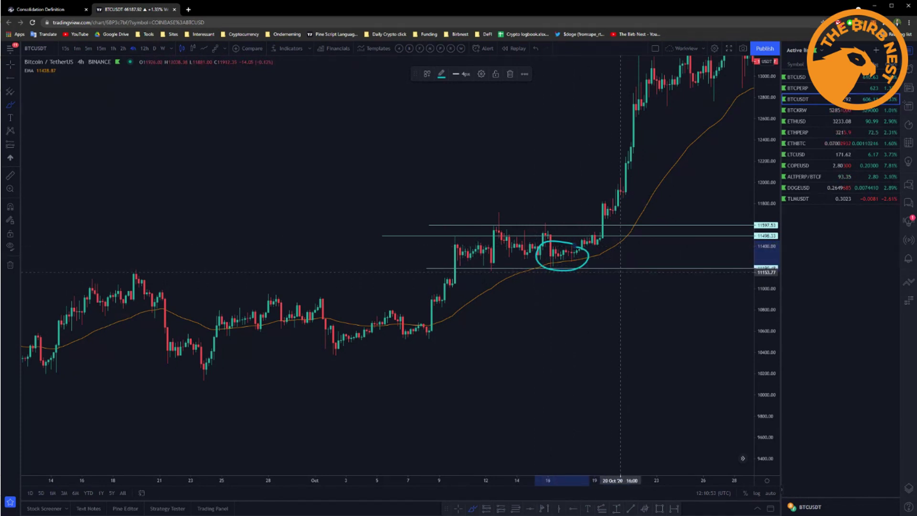
key("ctrl+z")
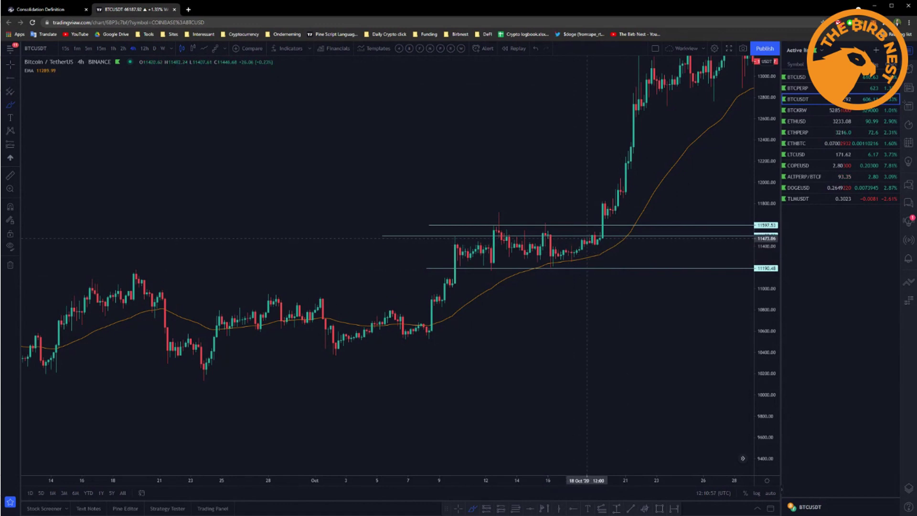
key("ctrl+y")
scroll(601, 295, "up", 1)
scroll(600, 294, "up", 3)
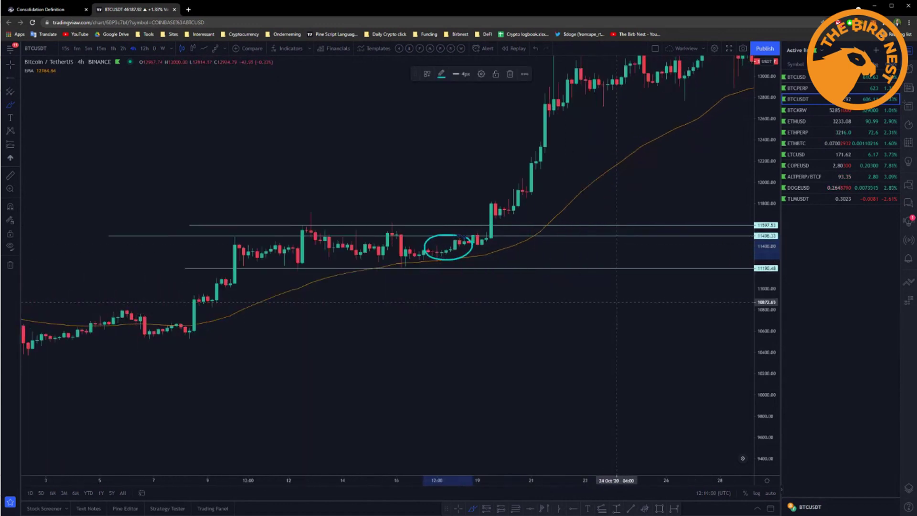
left_click_drag(772, 282, 773, 253)
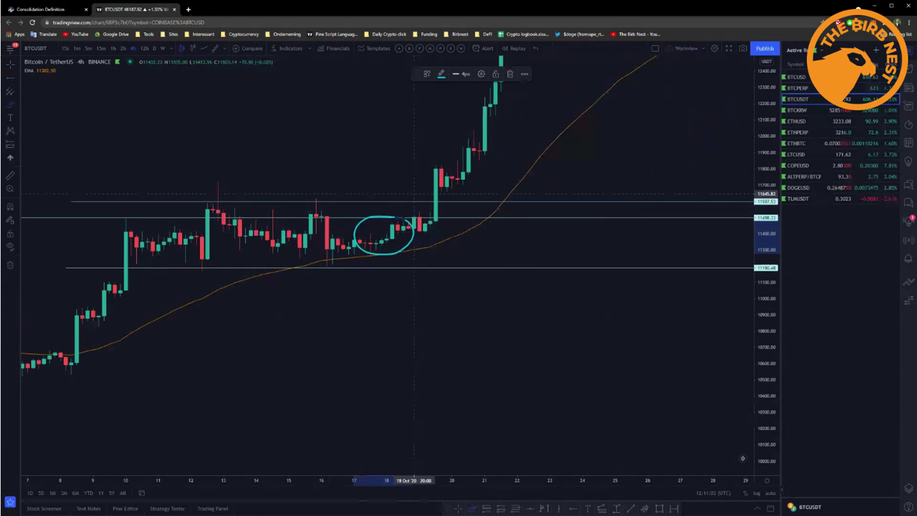
key("Delete")
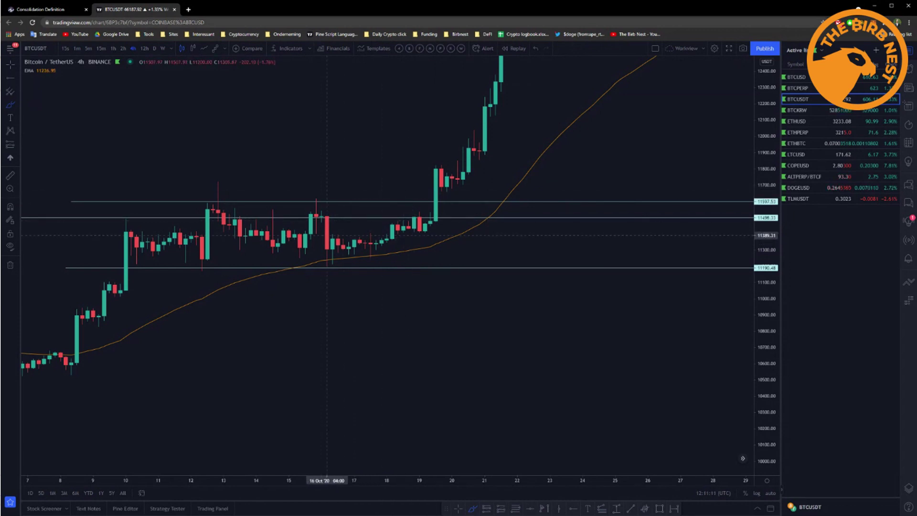
Step: Brush upper and lower boundary lines around the small 16 to 18 October consolidation, and undo both
left_click_drag(329, 236, 397, 238)
left_click_drag(320, 258, 397, 262)
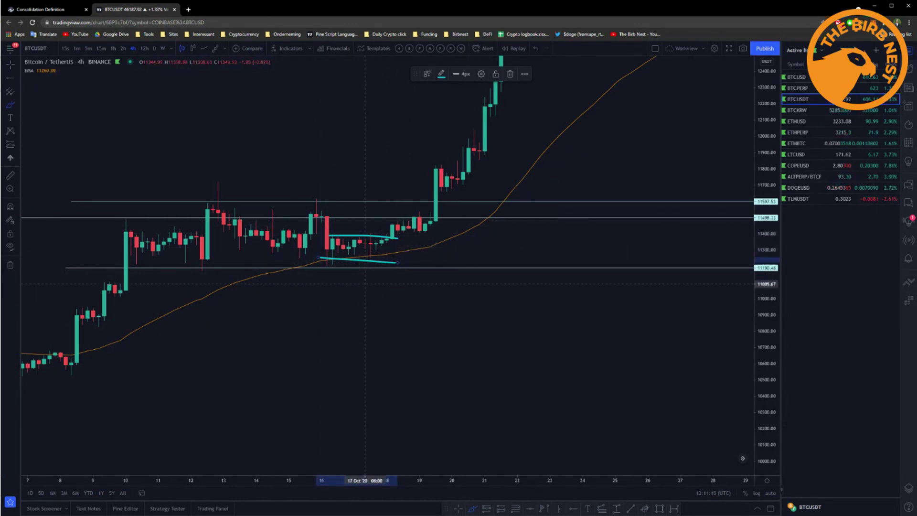
key("ctrl+z")
key("ctrl+z")
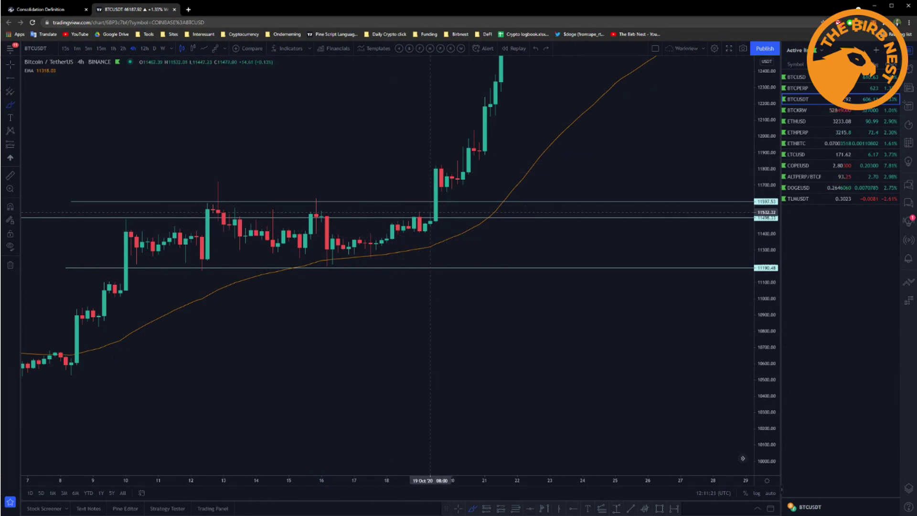
scroll(418, 238, "down", 2)
scroll(418, 238, "down", 1)
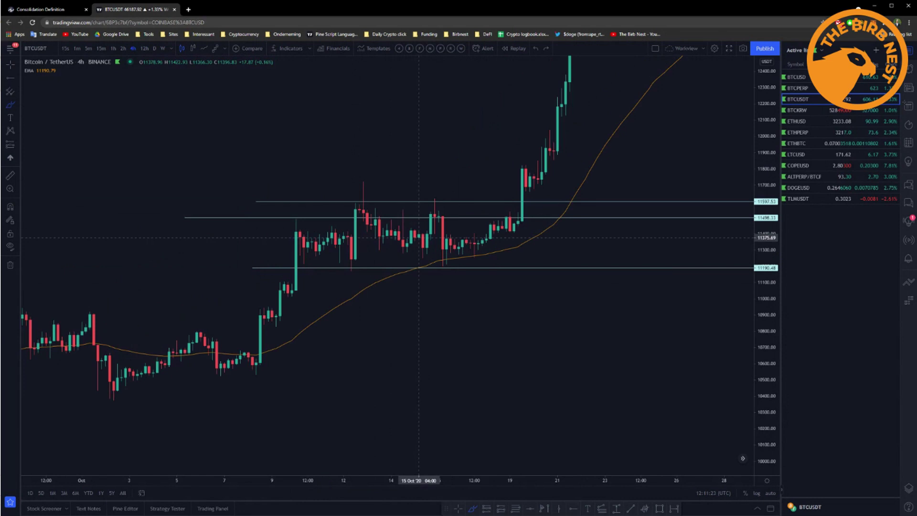
scroll(419, 238, "down", 1)
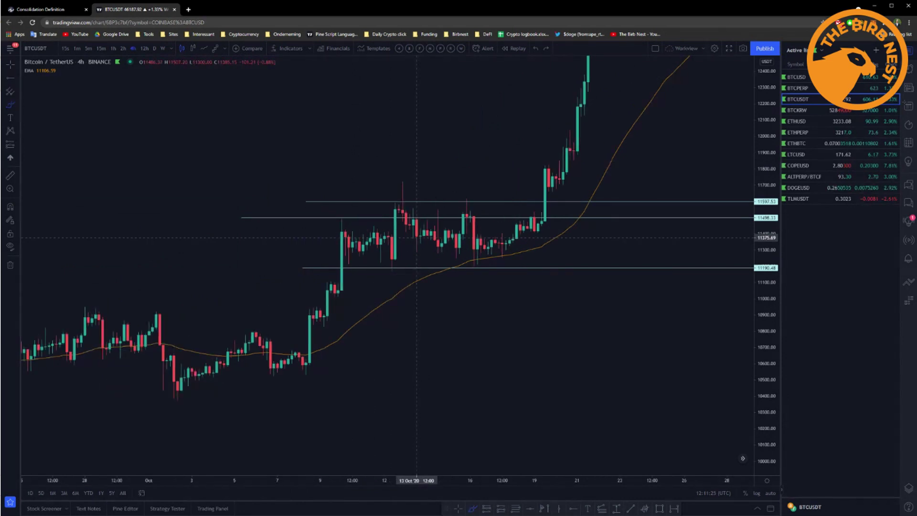